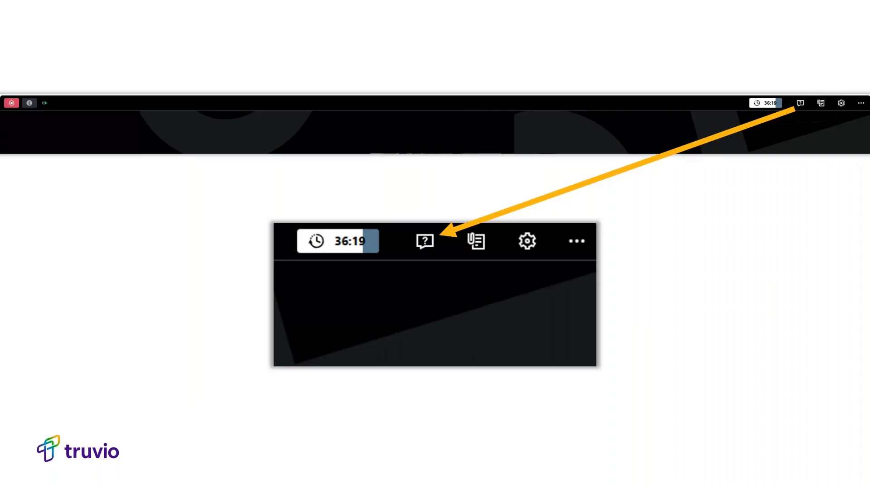
key("Right")
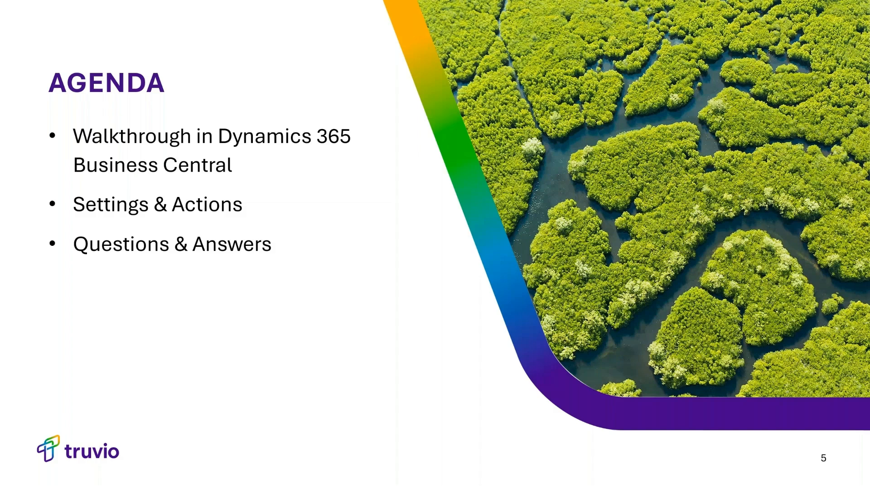
key("Right")
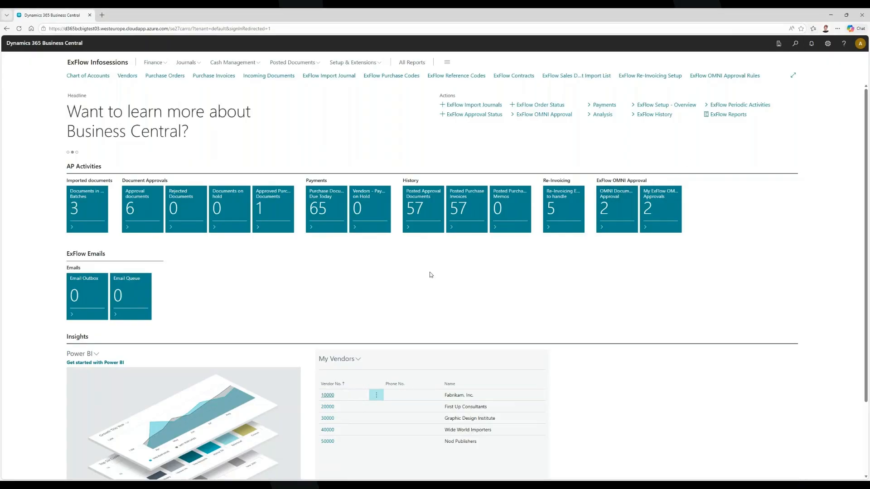
Search for "exf us" and open the ExFlow Users list page
key("alt+q")
type("e")
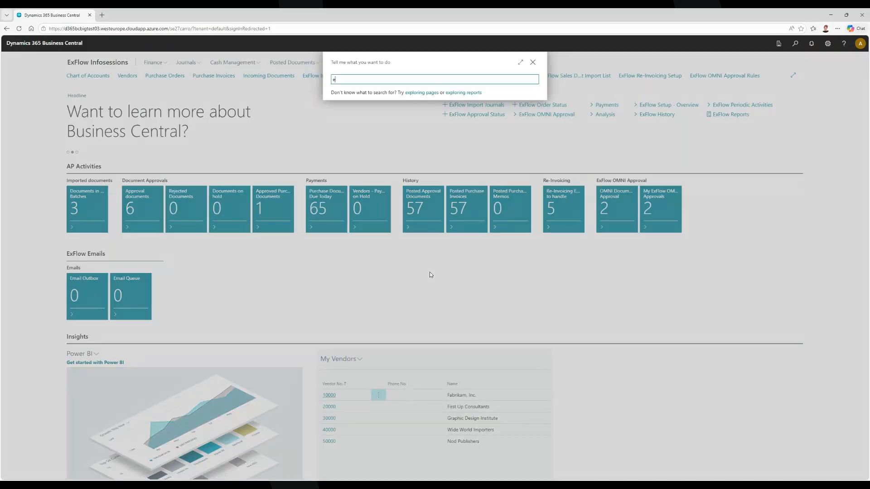
type("xf us")
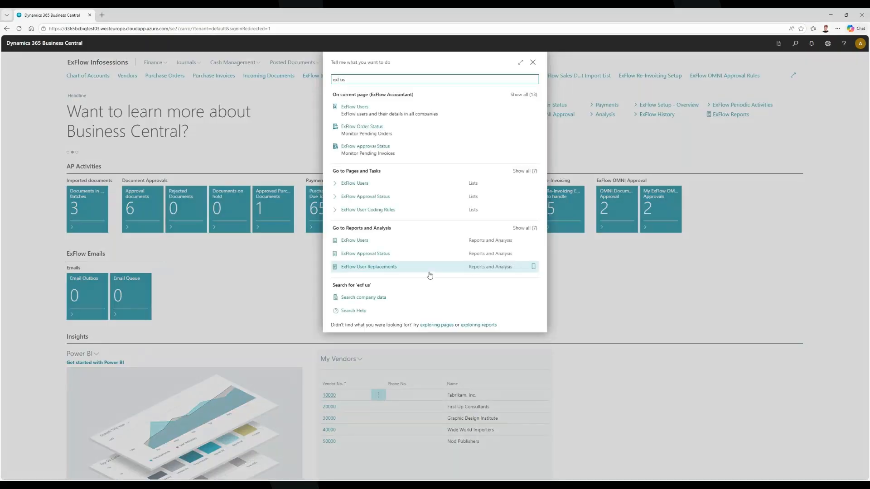
left_click(364, 184)
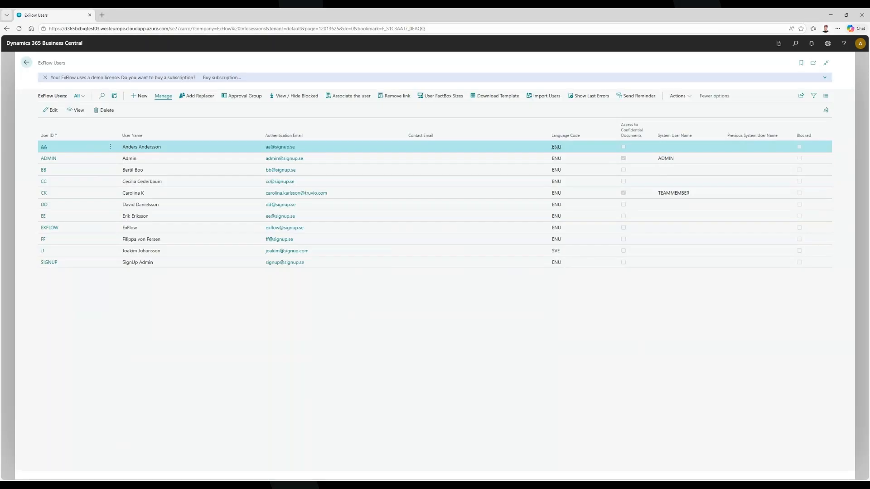
Filter the ExFlow Users list on the Blocked field with the value Yes
left_click(814, 96)
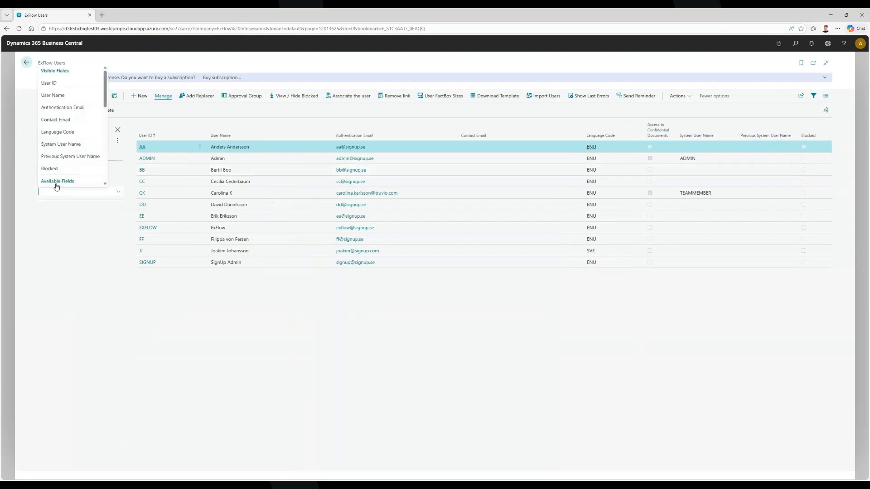
left_click(54, 181)
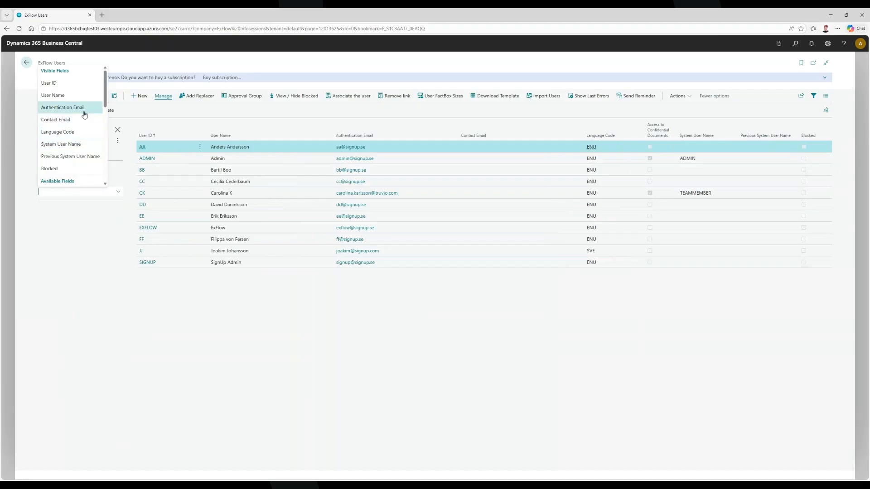
scroll(63, 134, "down", 3)
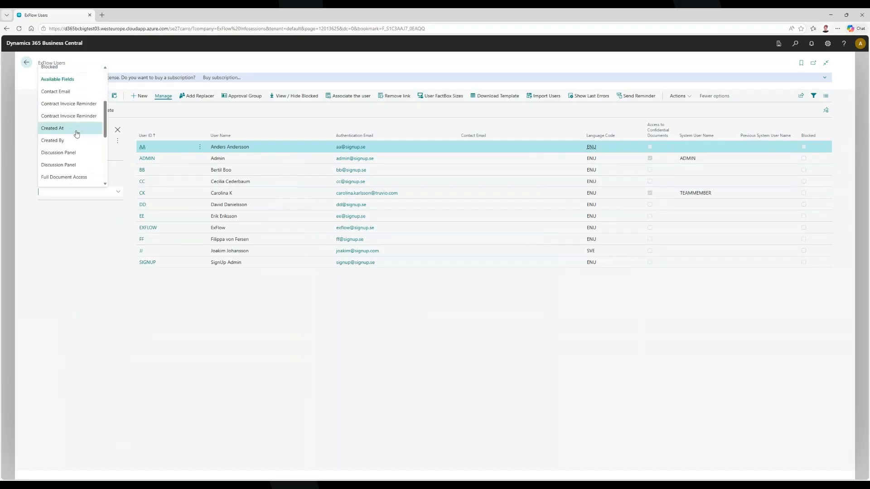
scroll(80, 136, "up", 3)
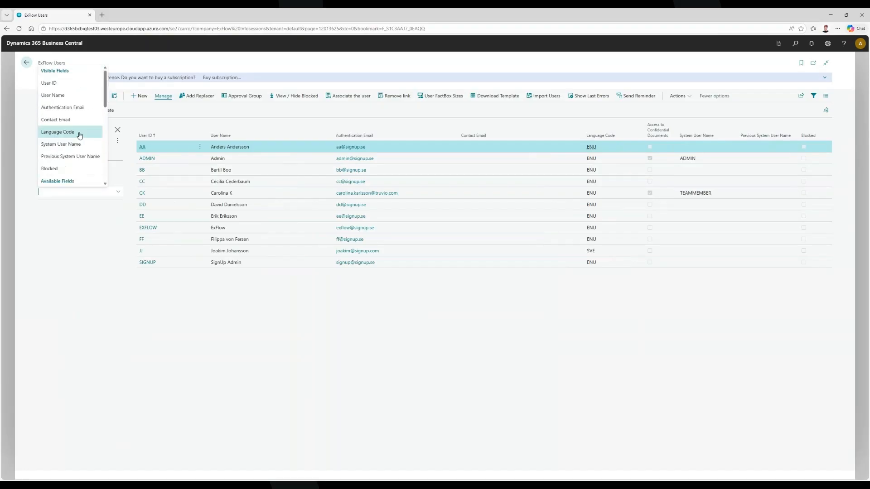
left_click(74, 231)
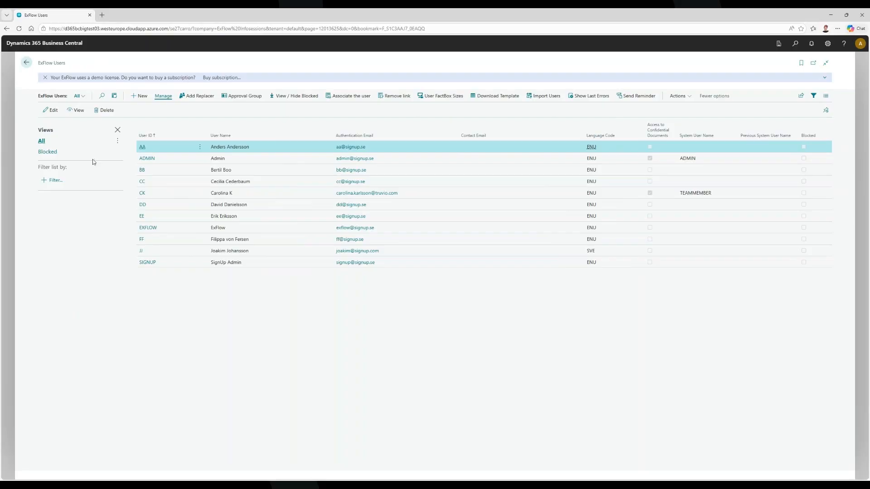
left_click(58, 180)
left_click(70, 169)
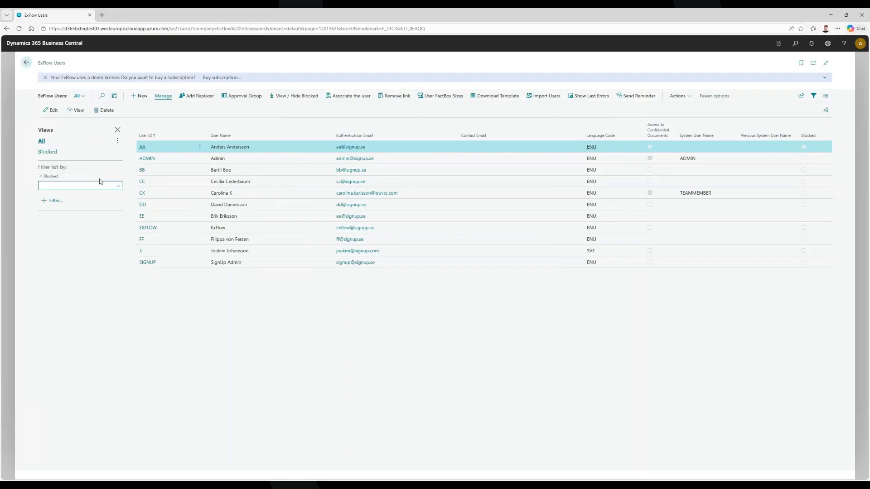
type("Yes")
key("Return")
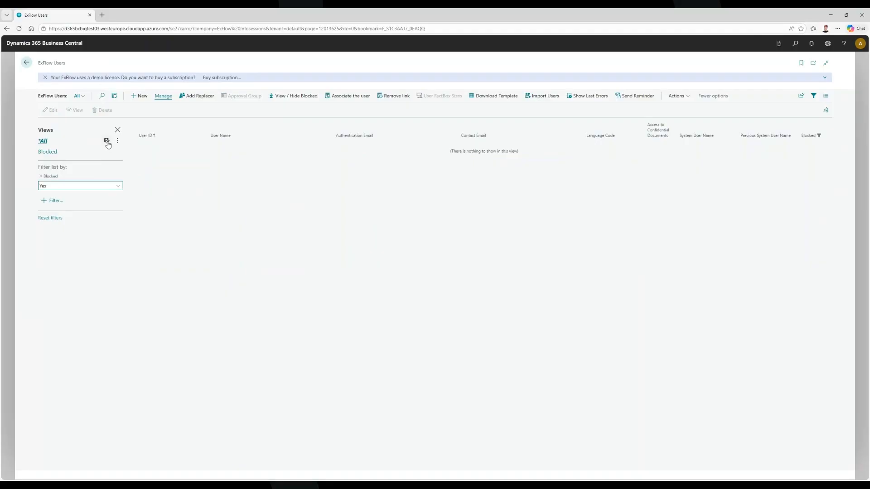
Reset the filters on the ExFlow Users list
left_click(83, 97)
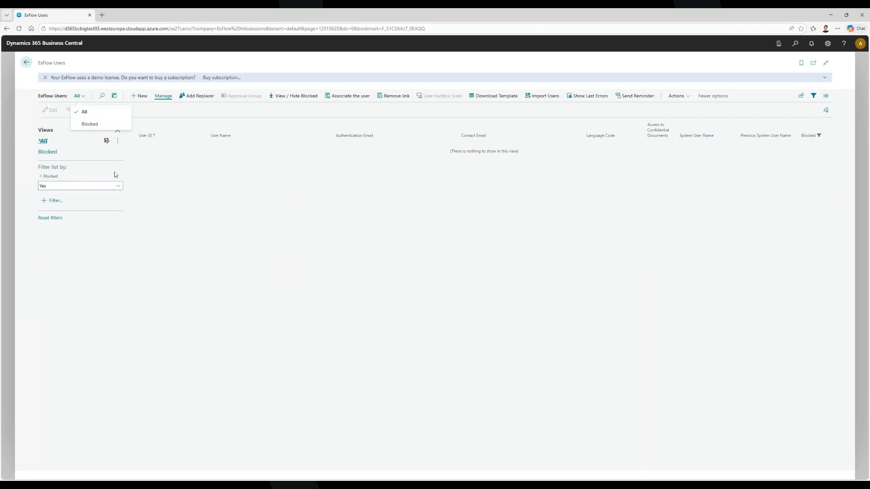
left_click(50, 218)
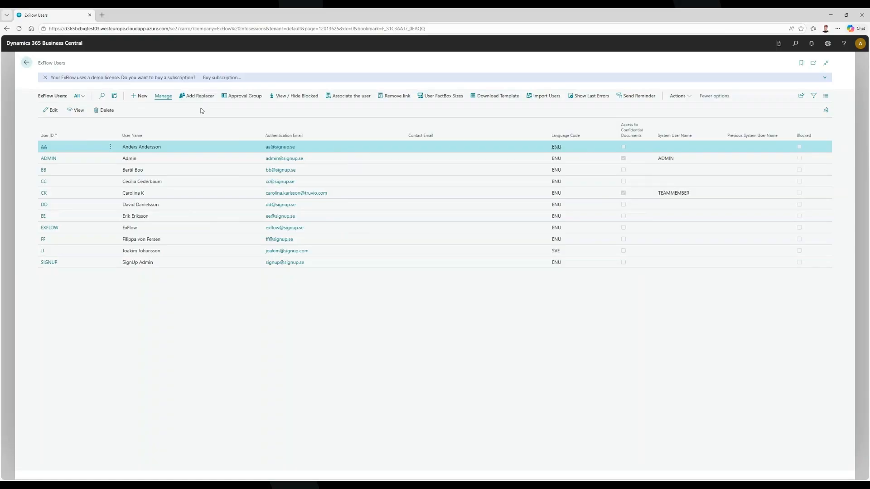
Select the user with ID CC, search for "exf app" and open the ExFlow Approval Rules list
left_click(217, 181)
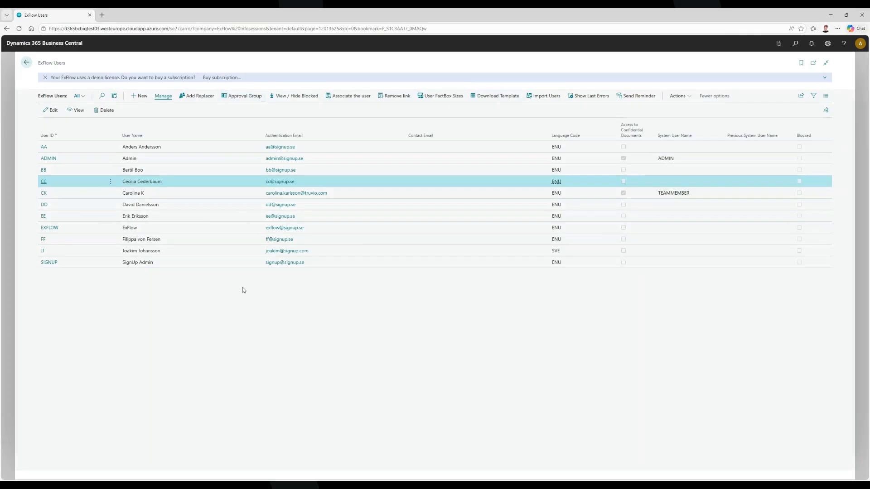
key("alt+q")
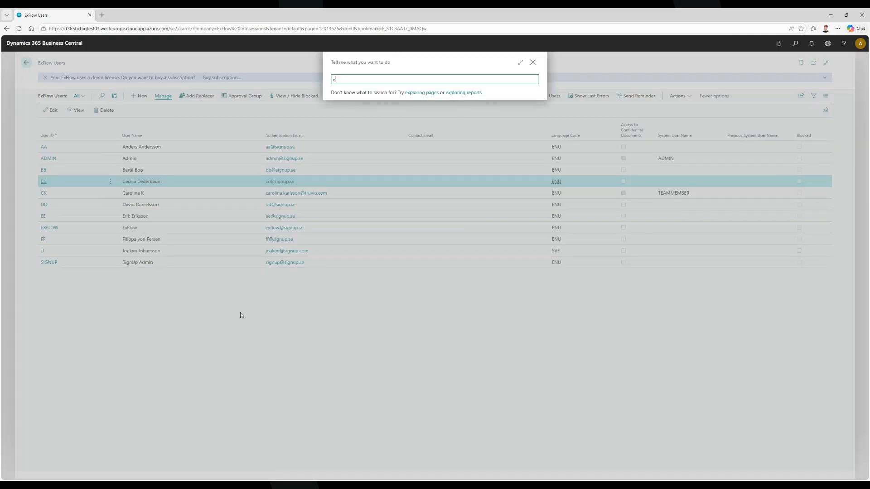
type("exf app")
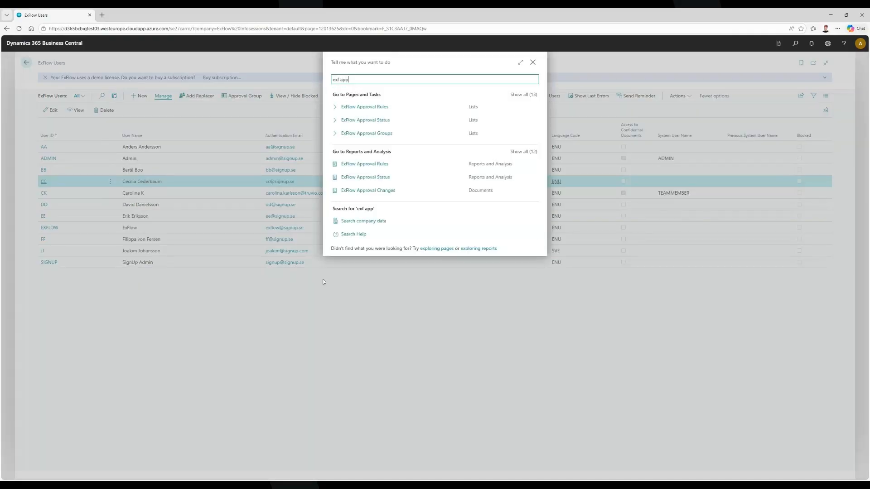
left_click(392, 107)
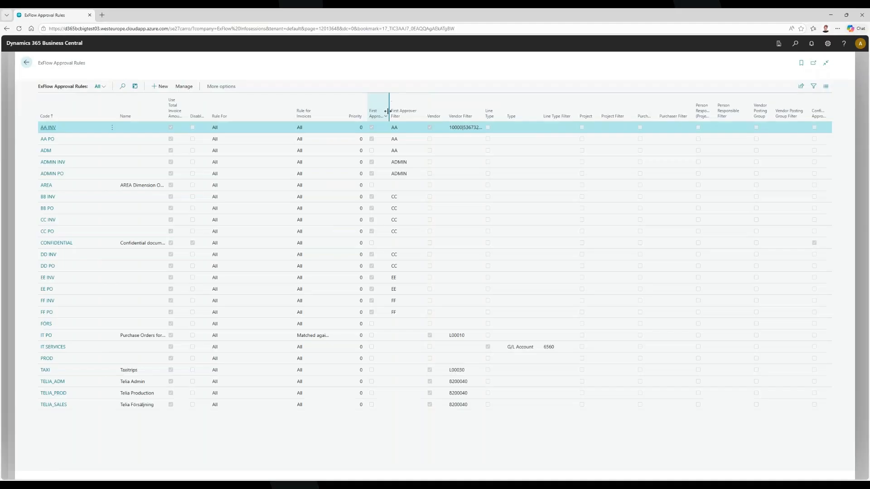
Open the TELIA_ADM approval rule, check the approvers in its rule lines, and return to the ExFlow Users list
left_click(135, 392)
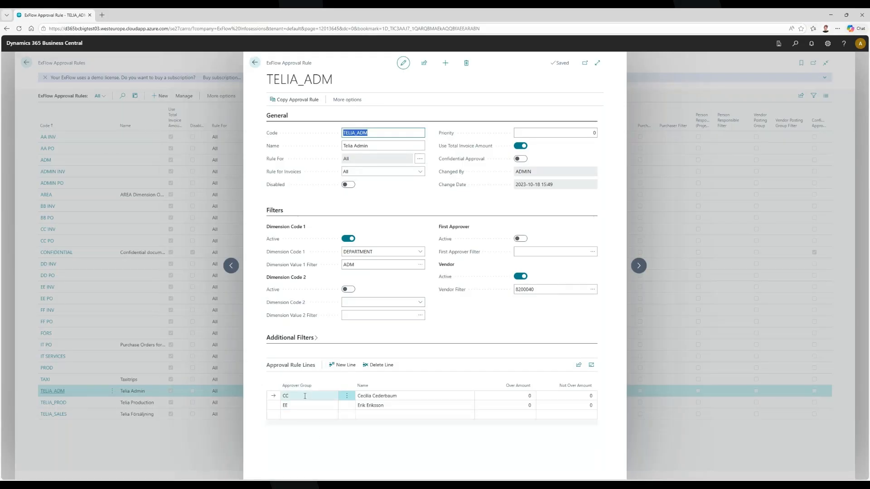
left_click(290, 388)
left_click(290, 389)
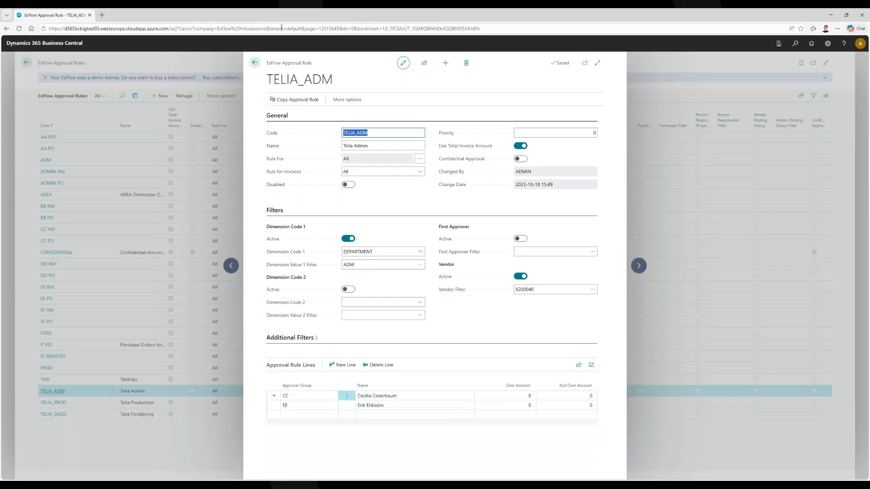
left_click(256, 63)
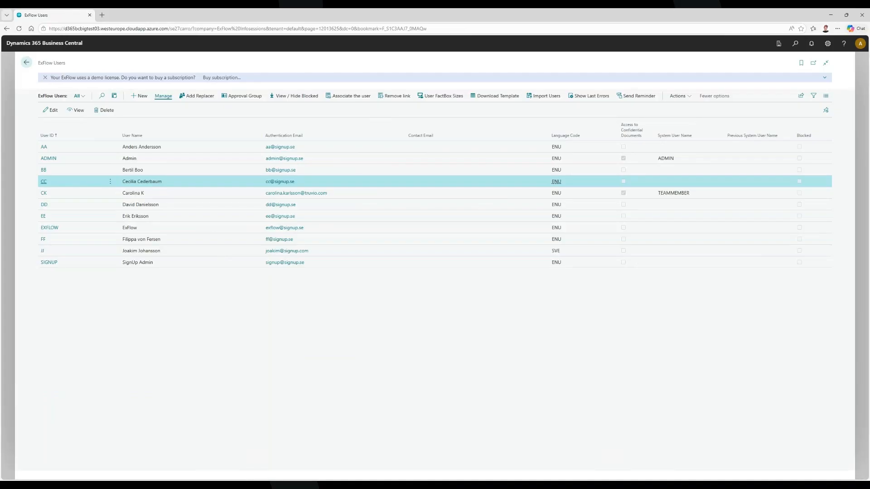
Show the blocked users in the ExFlow Users list, and hide them again
left_click(294, 99)
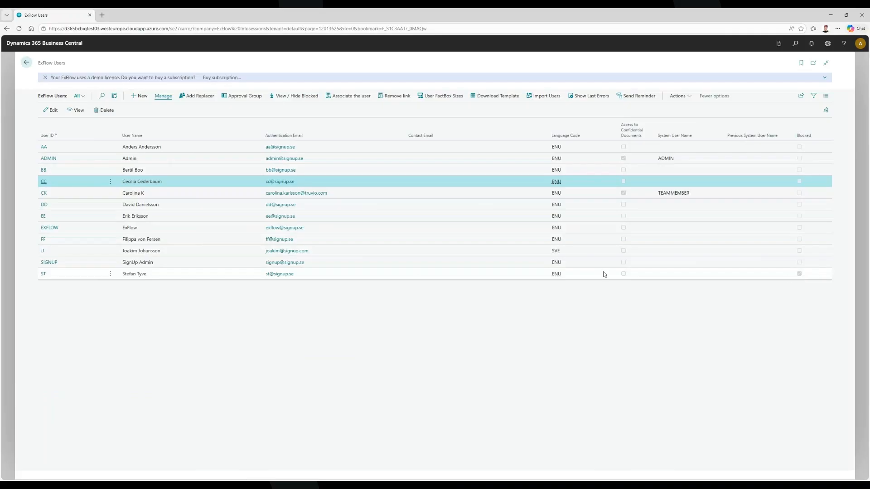
left_click(287, 97)
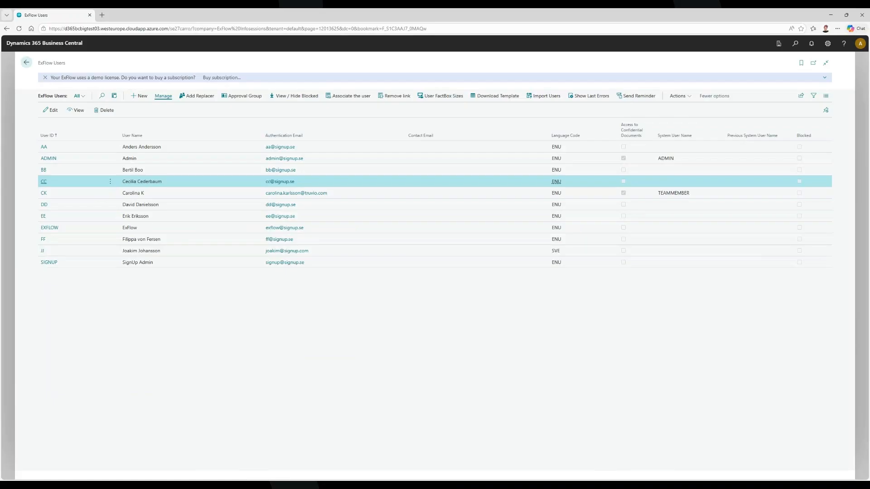
left_click(678, 96)
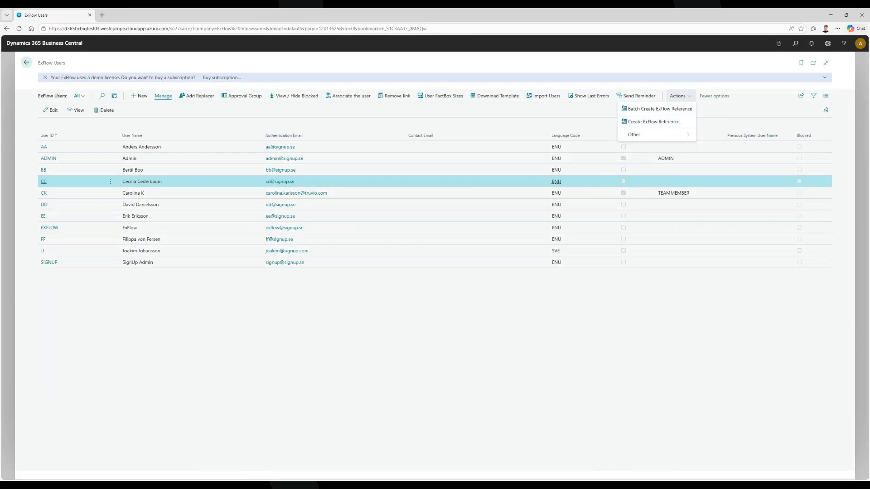
left_click(187, 321)
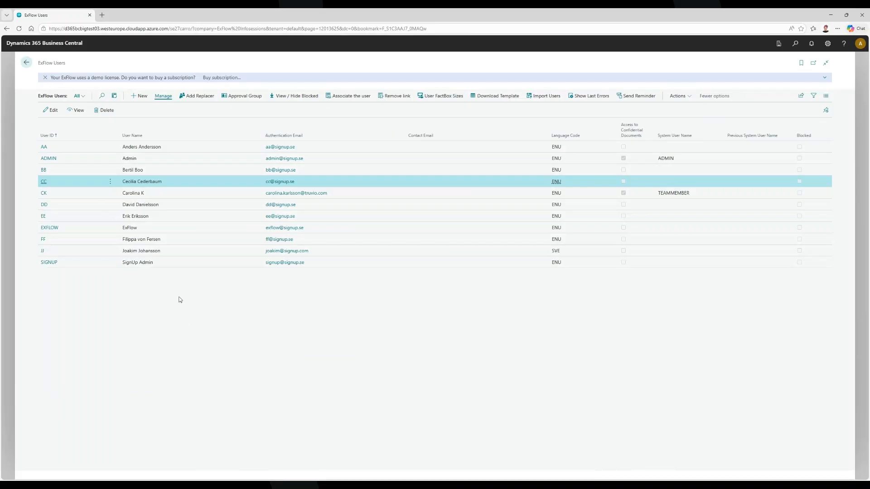
Open the ExFlow user card for user ID CC and view the description of the Contract Invoice Reminder email setting
left_click(49, 181)
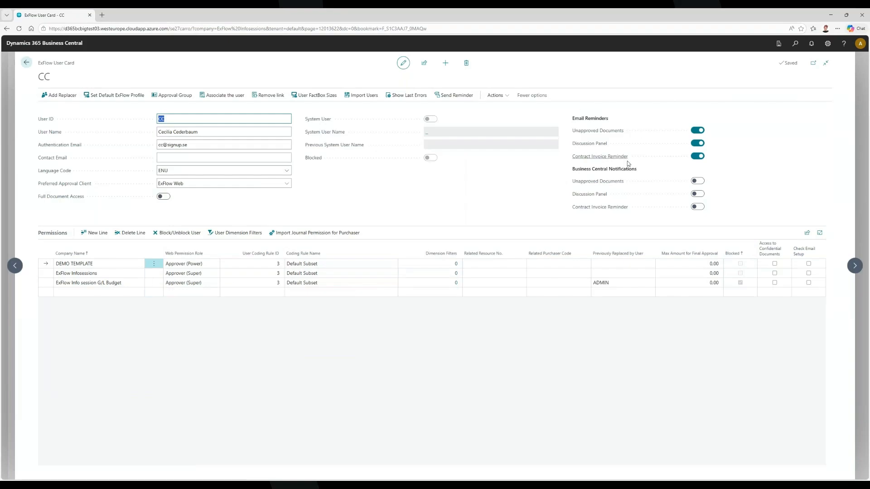
mouse_move(627, 161)
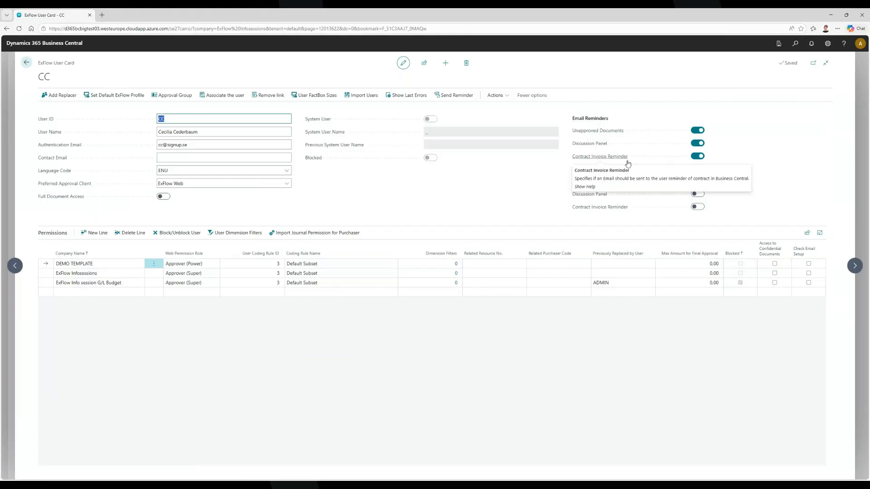